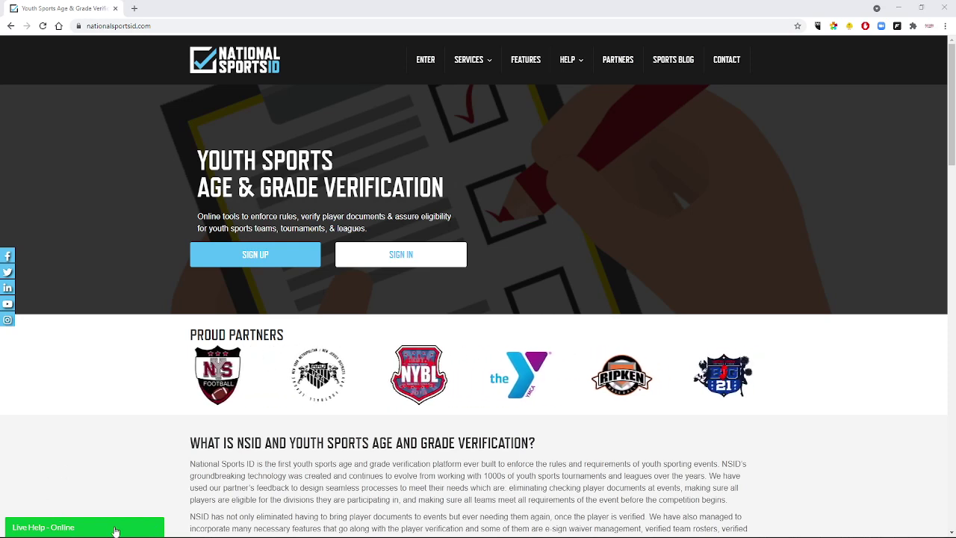
Expand the Live Help chat form at the bottom left of the homepage.
click(116, 531)
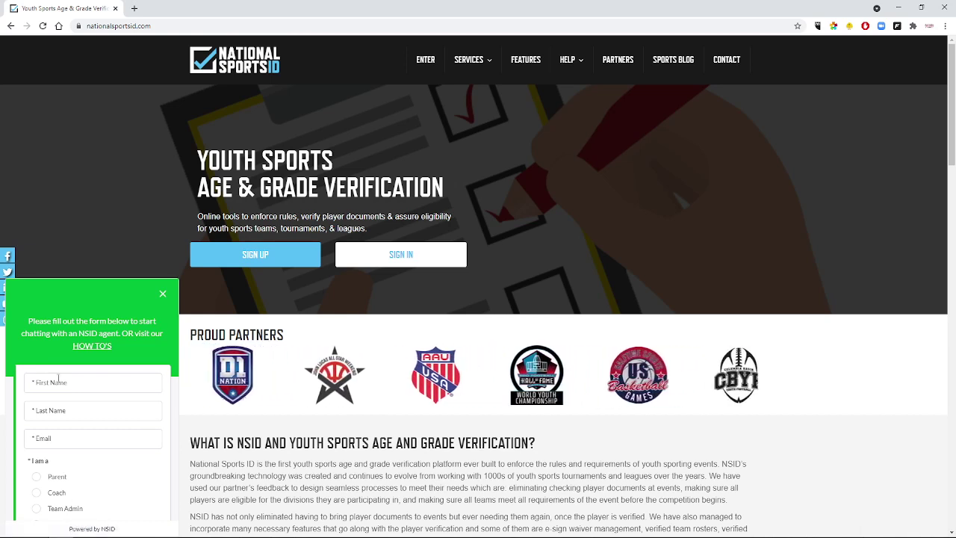
Scroll through the Live Help chat form, then close it with its X.
scroll(40, 479, down, 3)
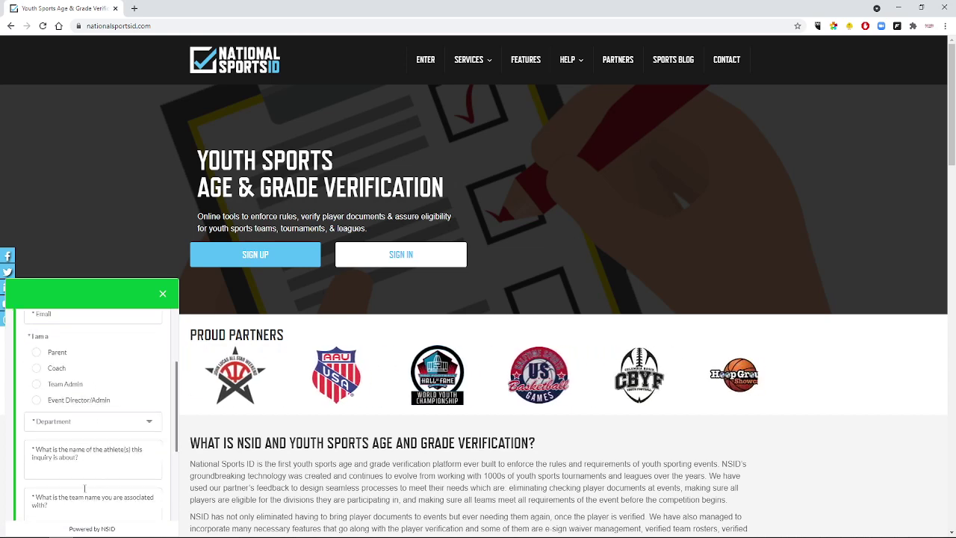
scroll(112, 418, up, 3)
click(162, 295)
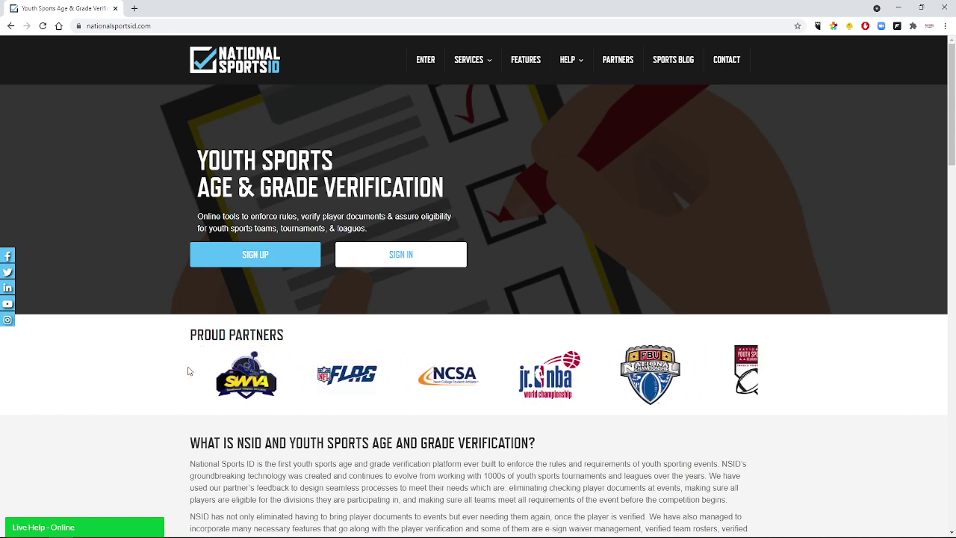
Start a parent sign-up and enter the child's first and last name.
click(271, 262)
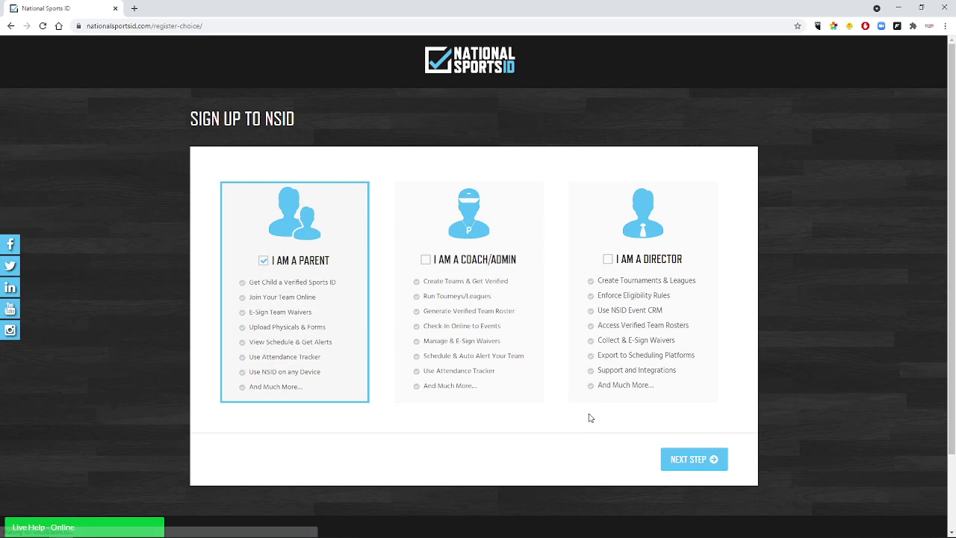
click(686, 458)
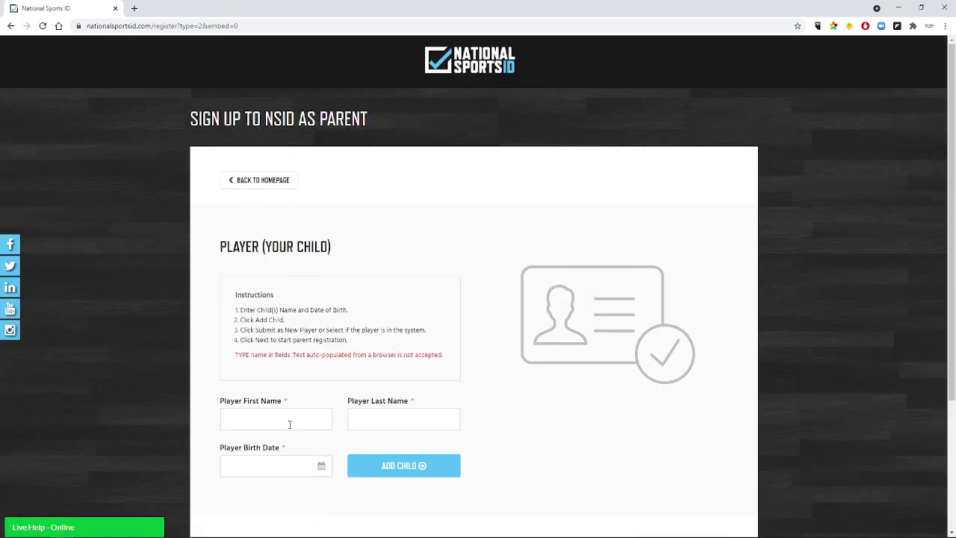
click(285, 419)
key(Tab)
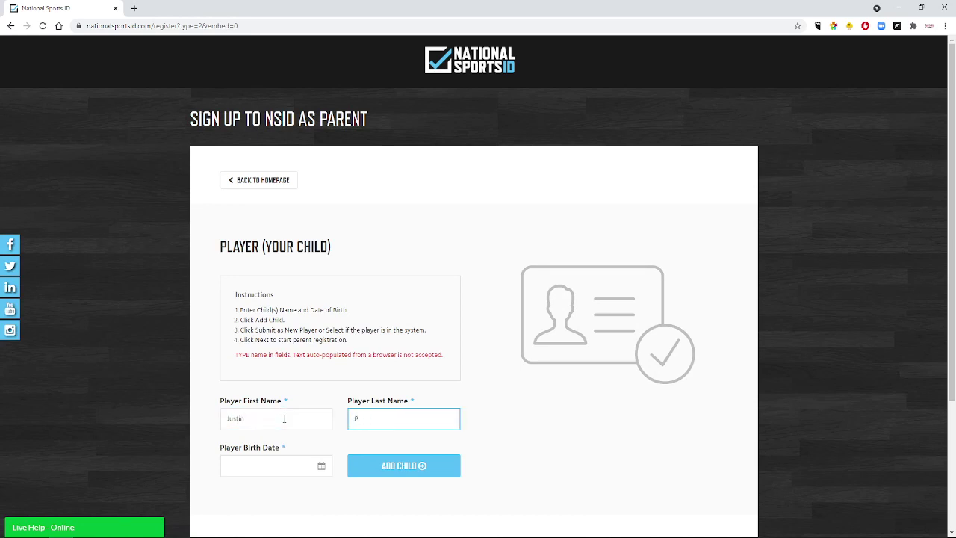
text(Phelps)
key(Tab)
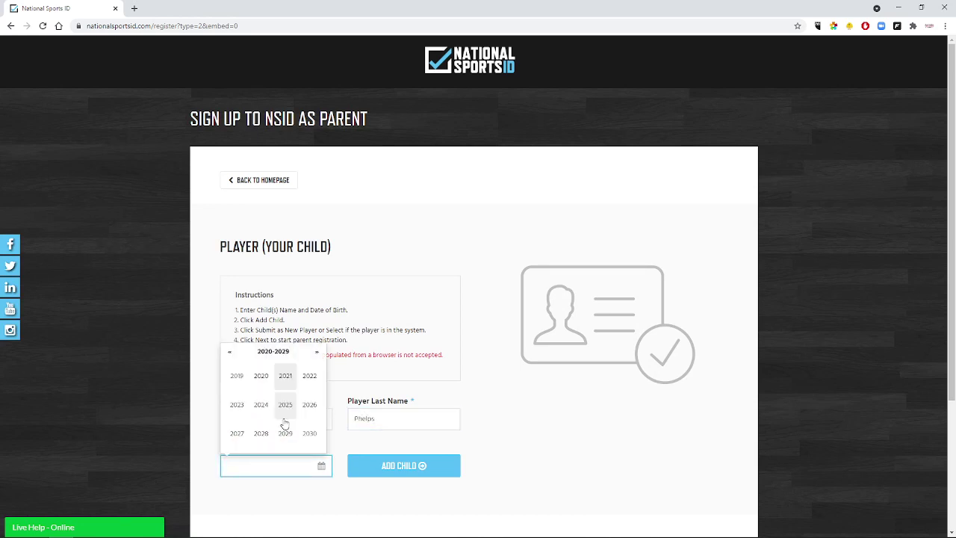
Set the child's birth date to 04/01/2012, add the child, and submit as a new player.
click(230, 351)
click(310, 377)
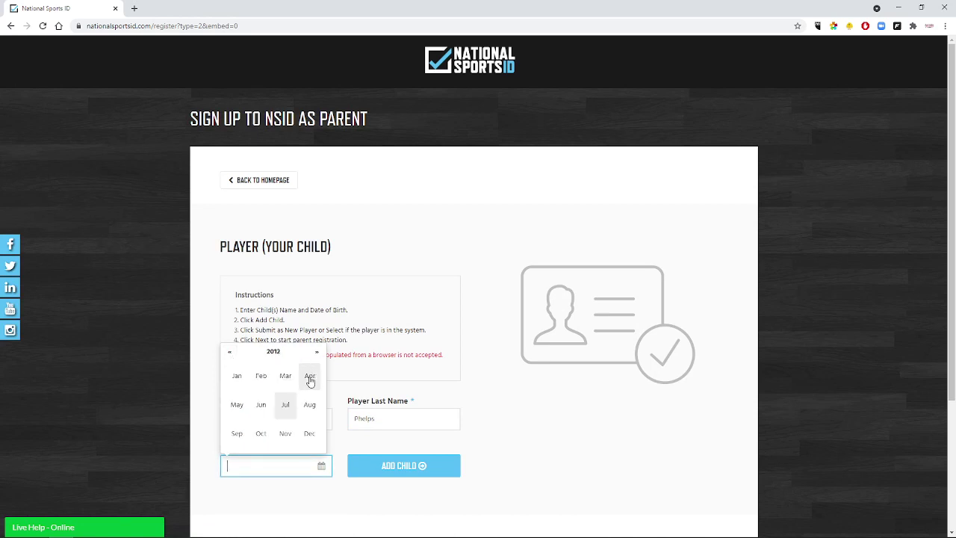
click(310, 379)
click(229, 383)
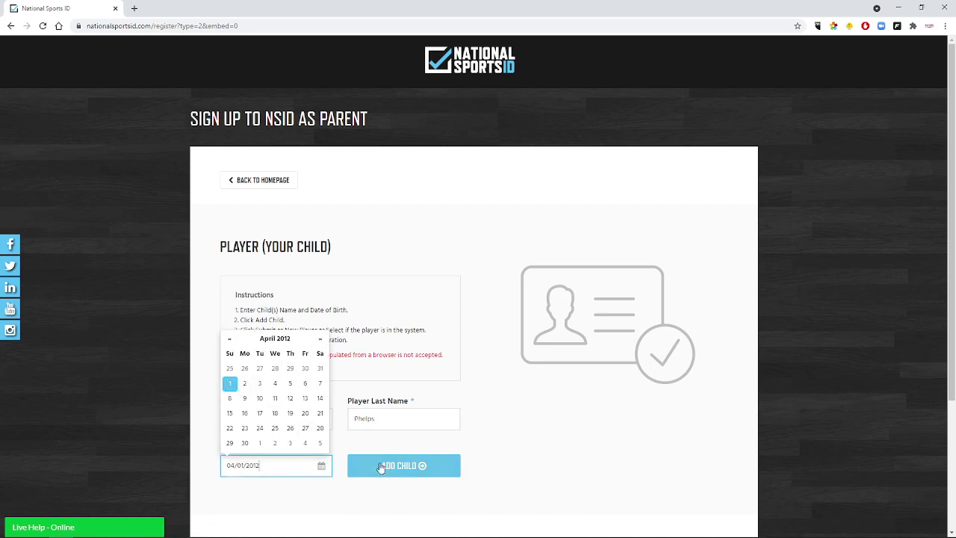
click(380, 468)
scroll(440, 375, down, 4)
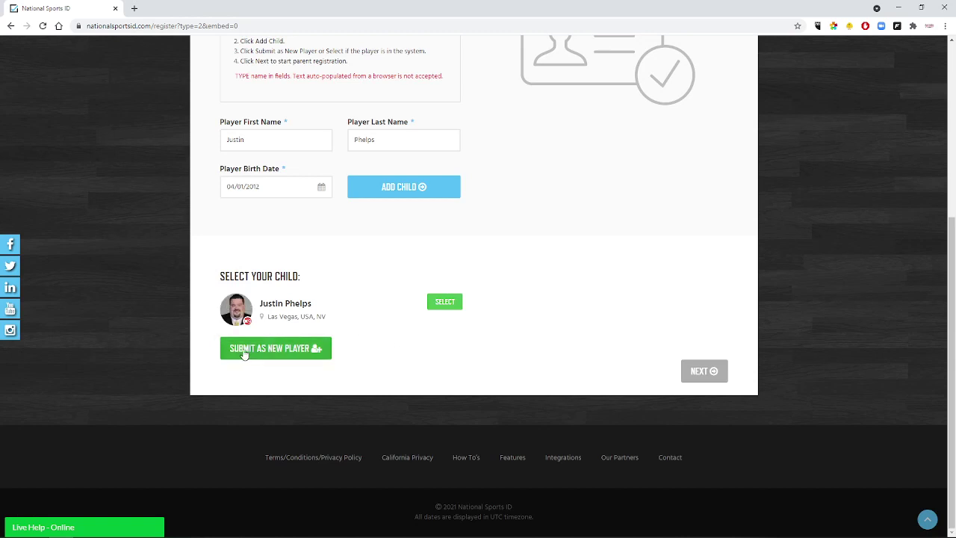
click(443, 303)
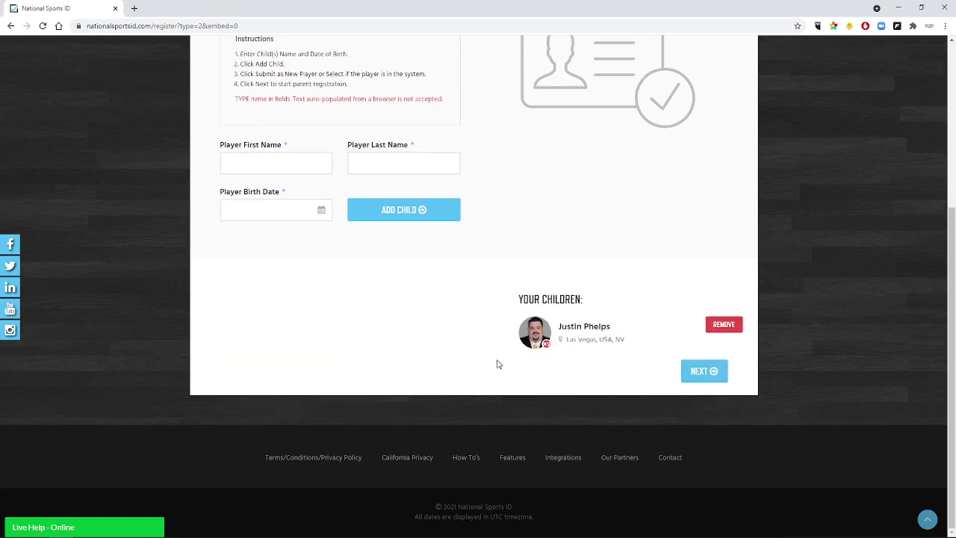
Open the parent details form and enter the parent's e-mail, first name and last name.
click(699, 375)
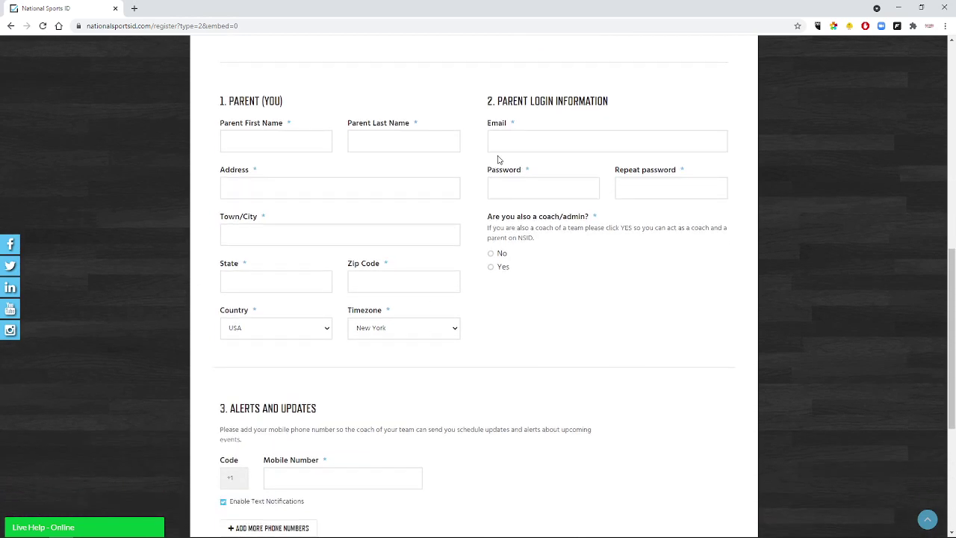
click(502, 139)
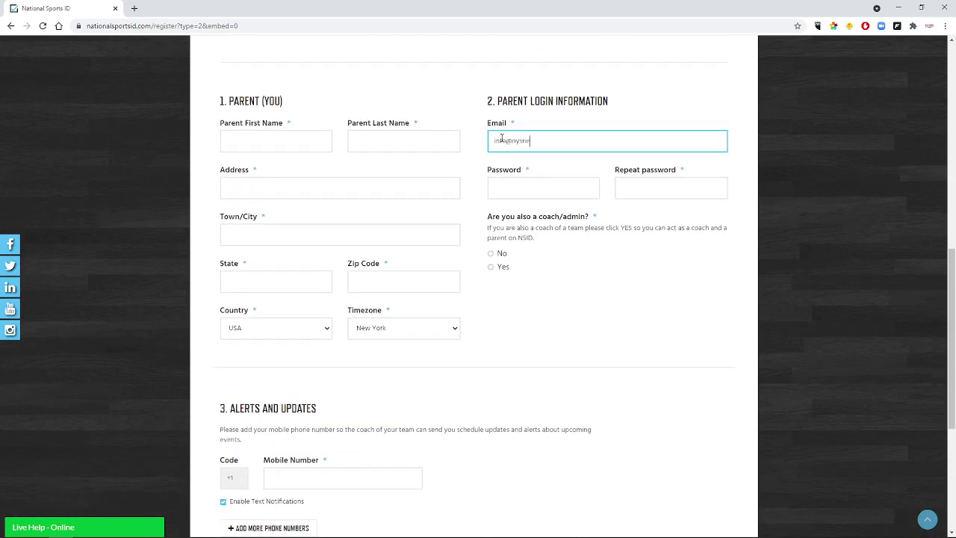
click(299, 141)
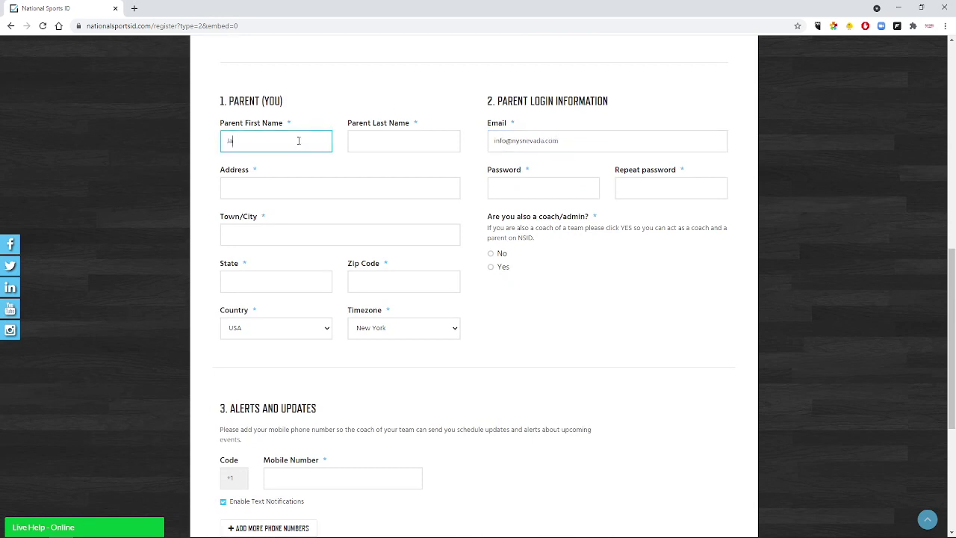
key(Tab)
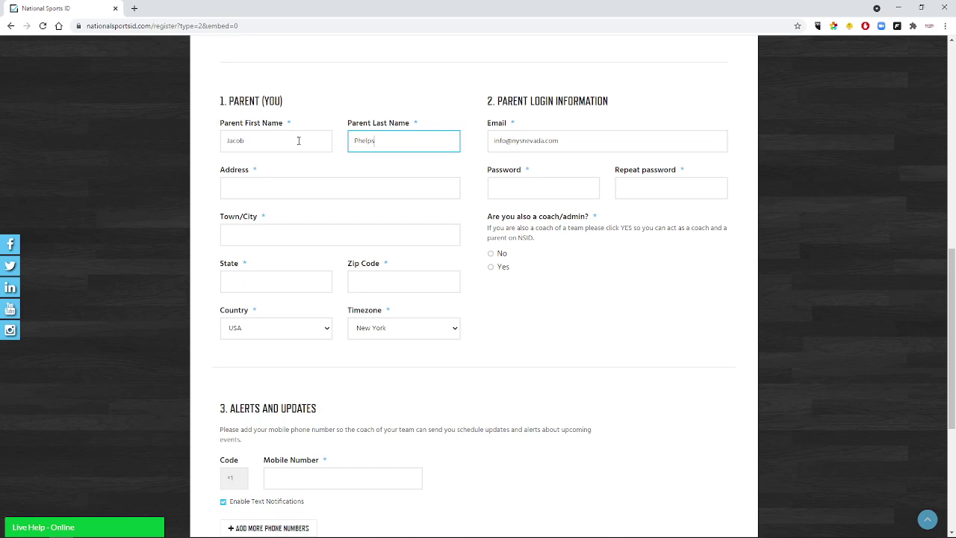
Enter the parent's street address, set timezone to Los Angeles, and enter the password twice.
click(275, 191)
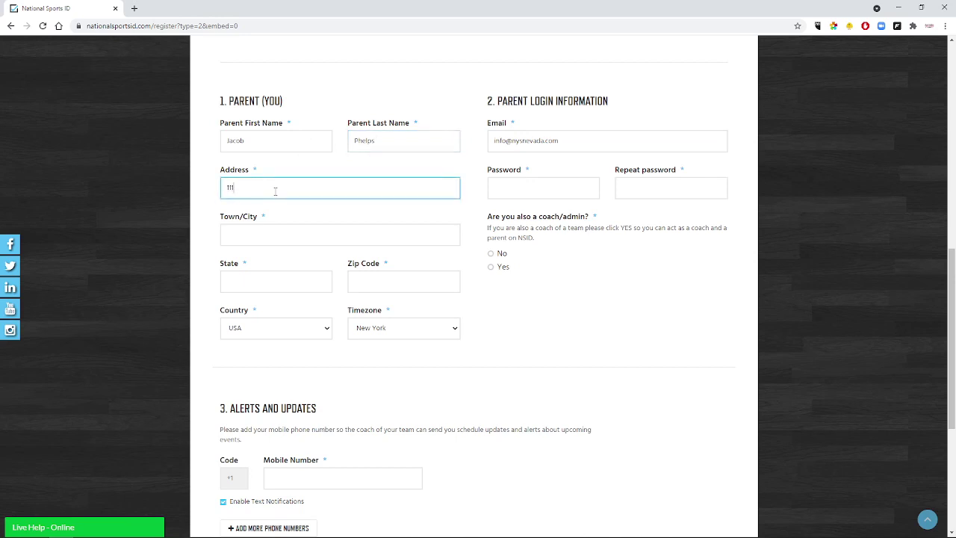
text(1111 Main St.)
key(Tab)
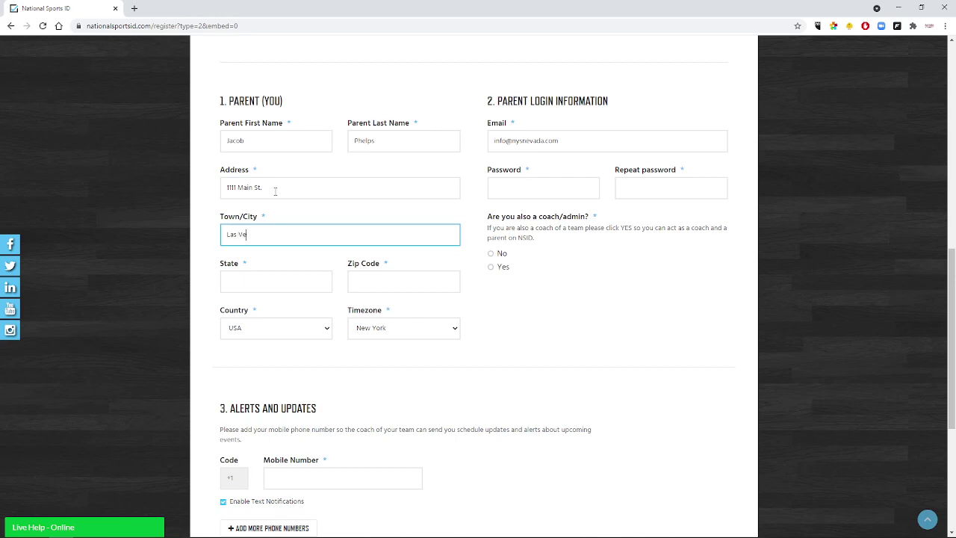
key(Tab)
key(Tab)
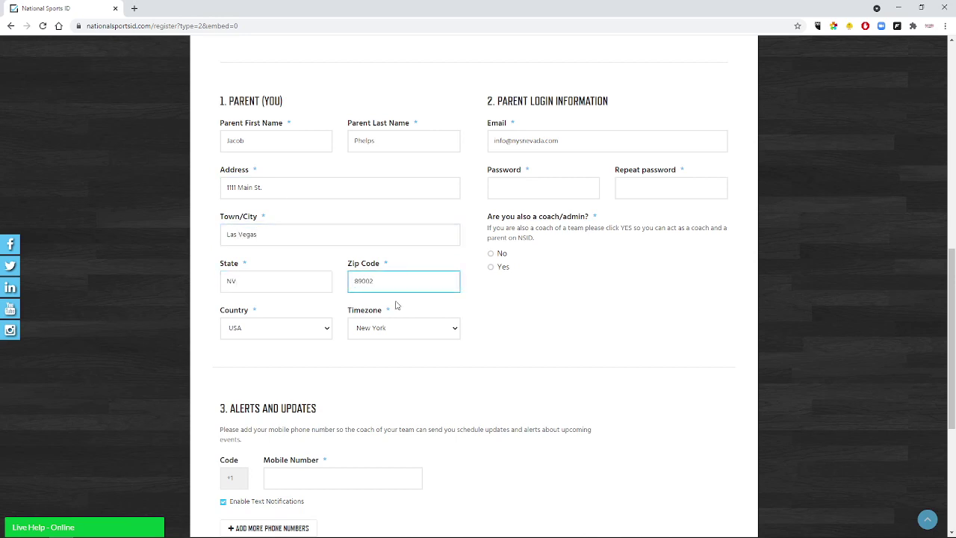
click(407, 328)
click(396, 273)
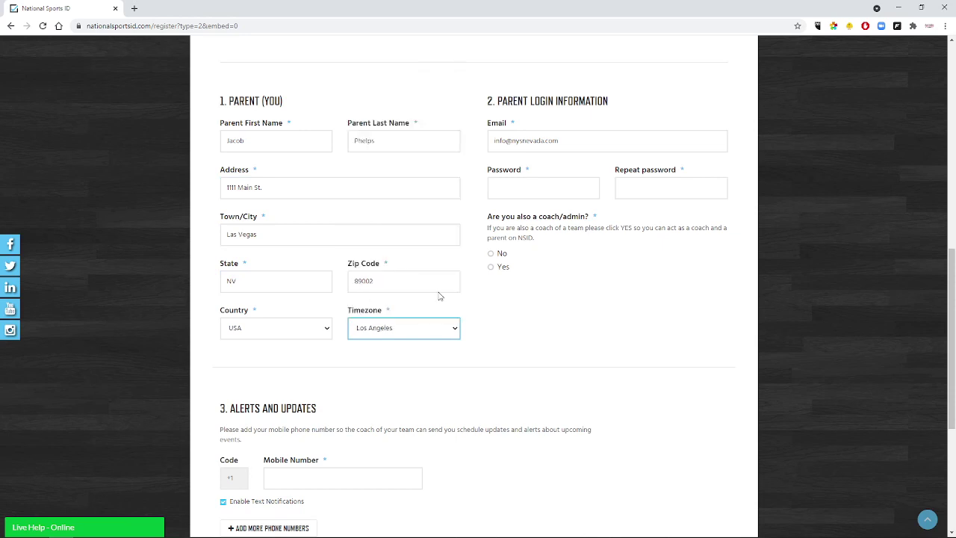
click(502, 185)
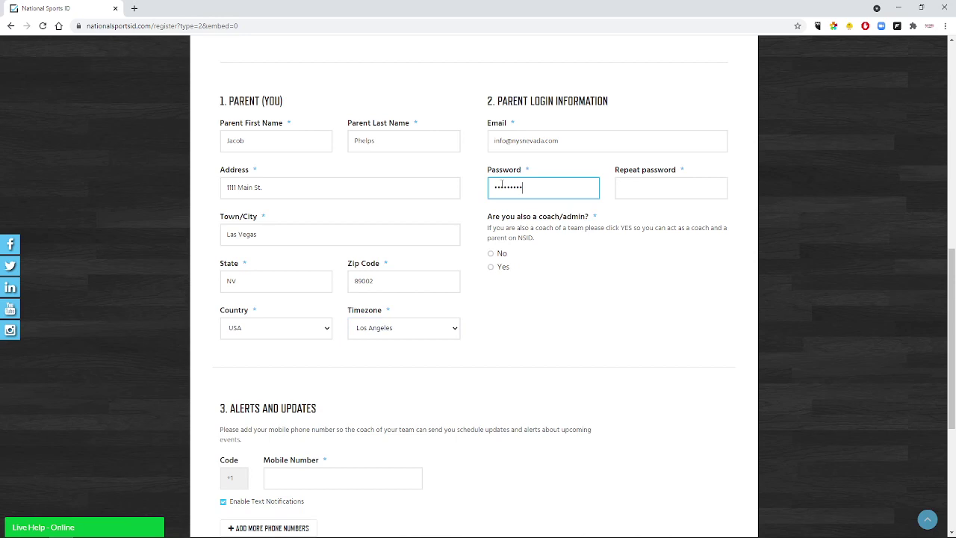
click(650, 182)
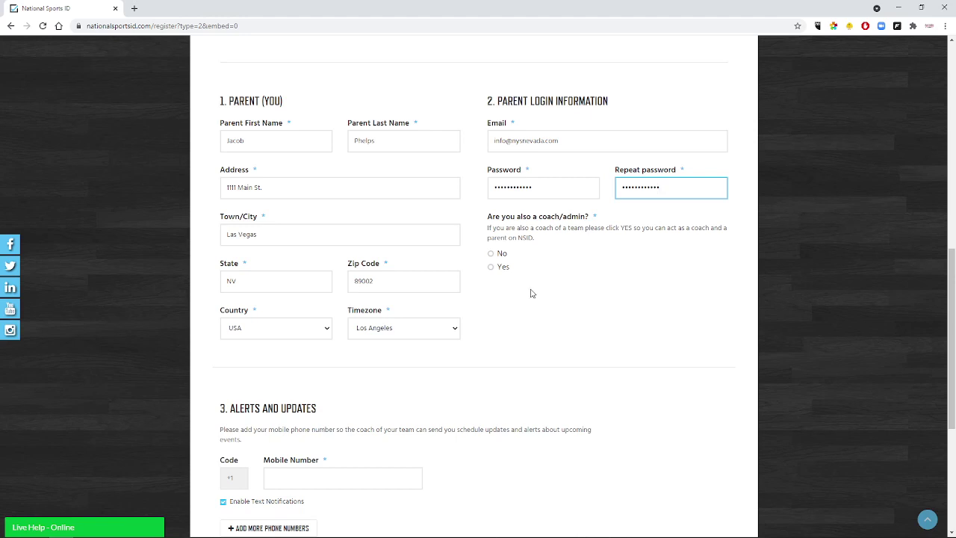
Answer No to being a coach and enter the parent's mobile phone number.
click(497, 255)
scroll(498, 320, down, 2)
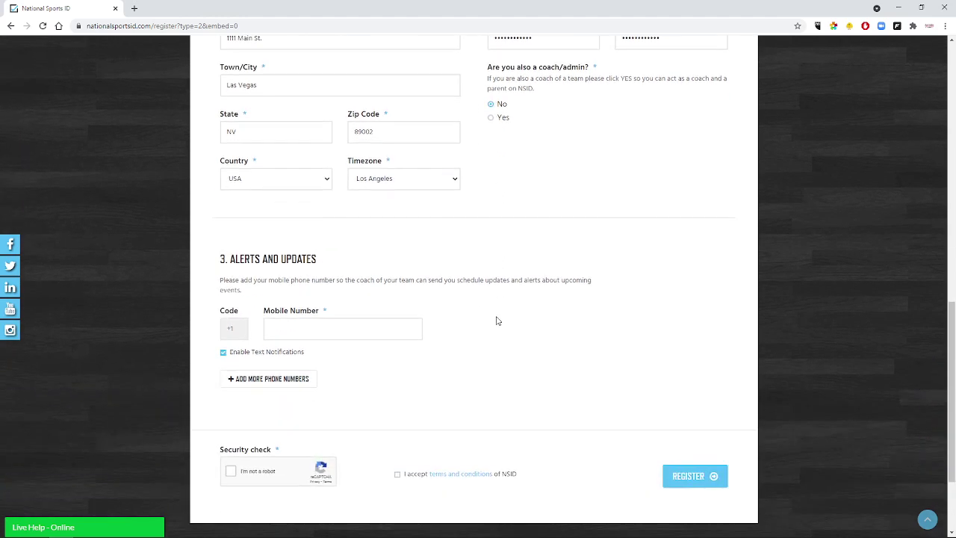
click(379, 330)
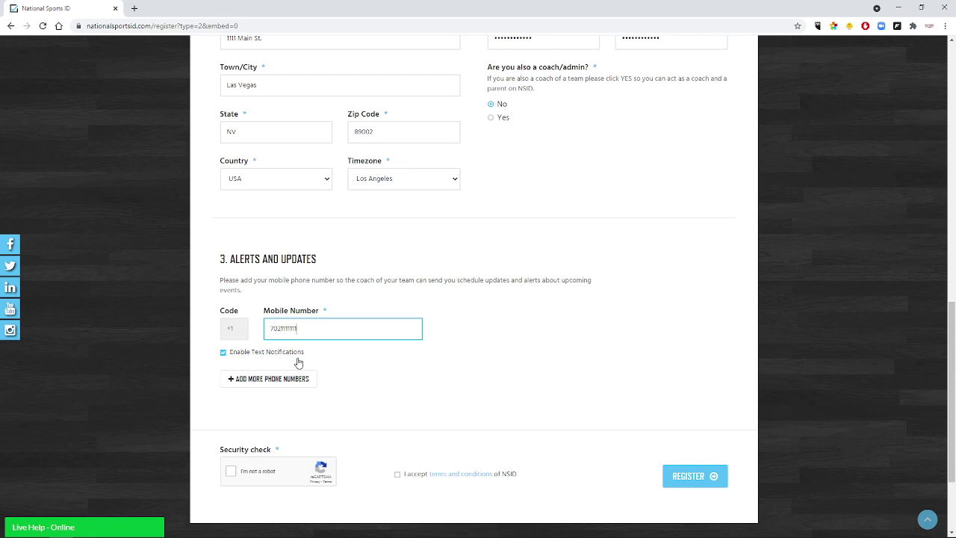
Pass the reCAPTCHA check, accept the terms and conditions, and register.
click(231, 471)
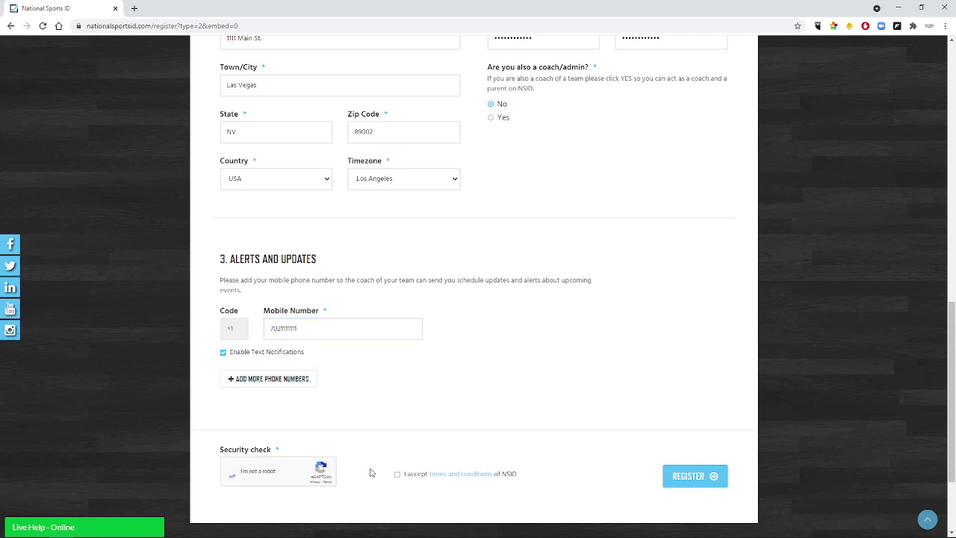
click(398, 474)
click(705, 479)
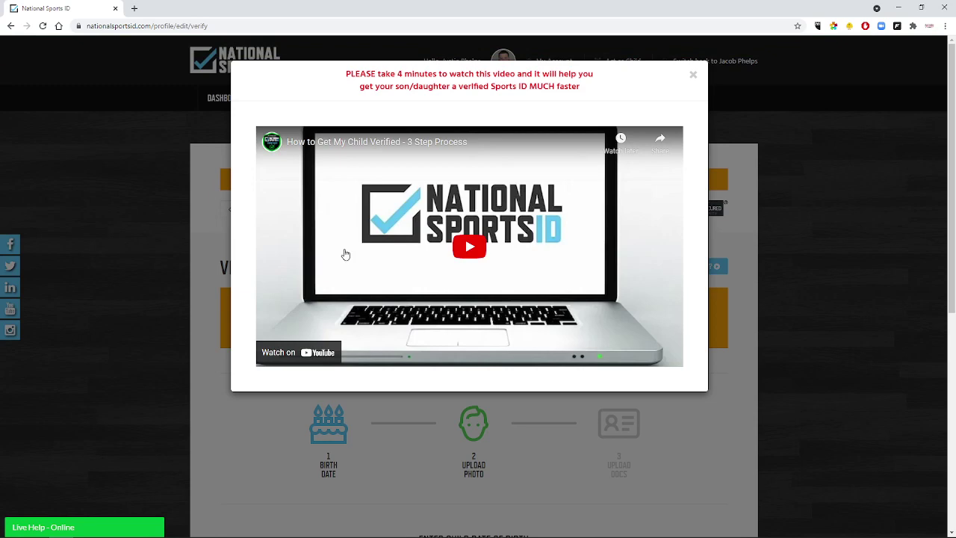
Close the verification video and submit the 04/01/2012 birth date step.
click(694, 76)
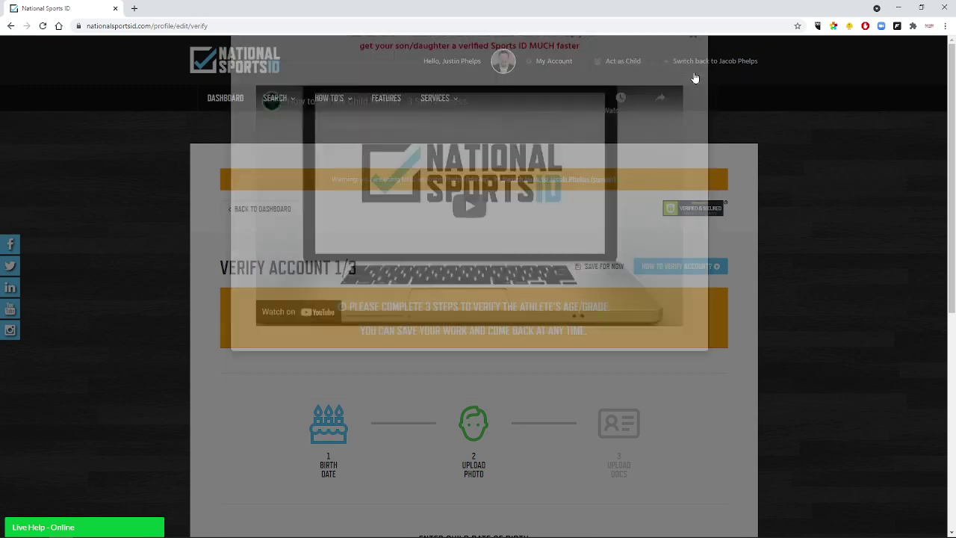
scroll(303, 350, down, 5)
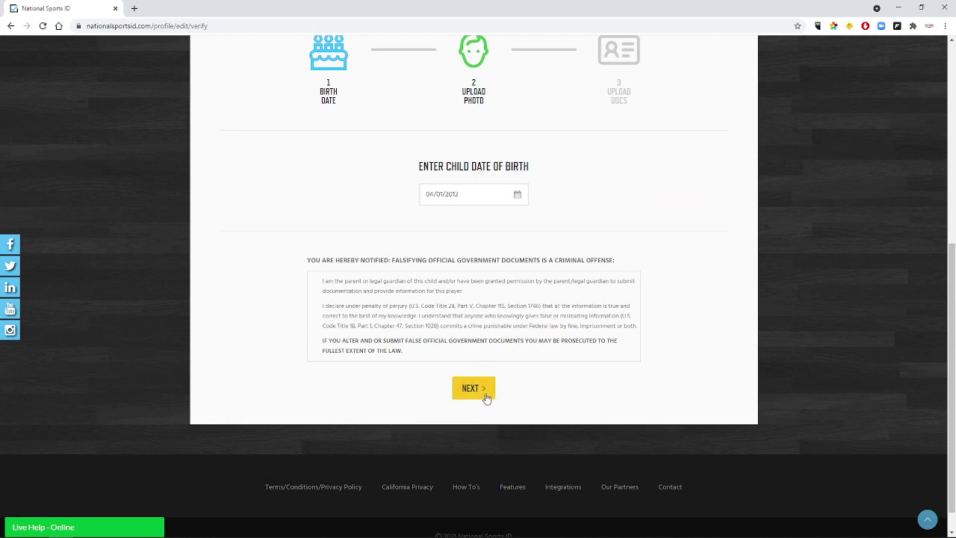
click(482, 389)
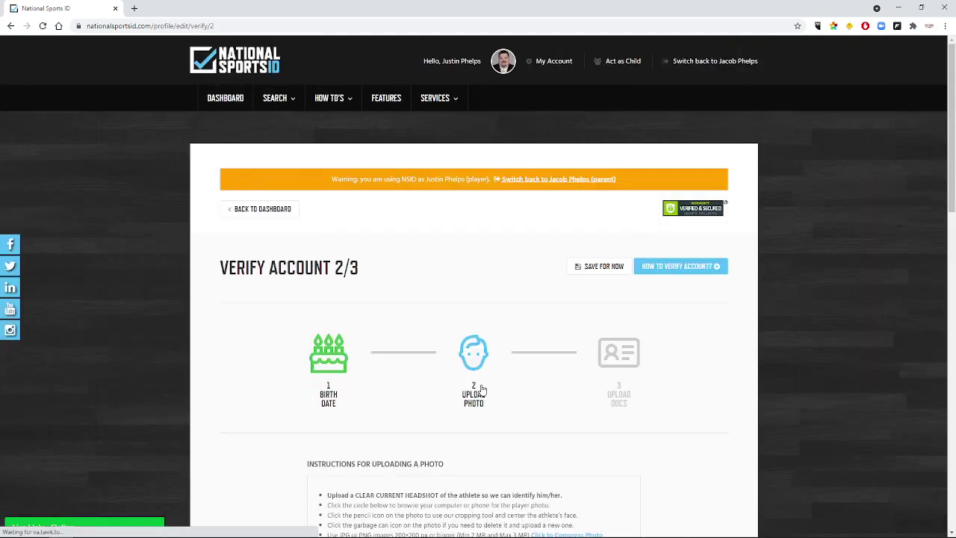
Upload the athlete's headshot as the ID photo and continue to Verify Account step 3.
scroll(482, 390, down, 5)
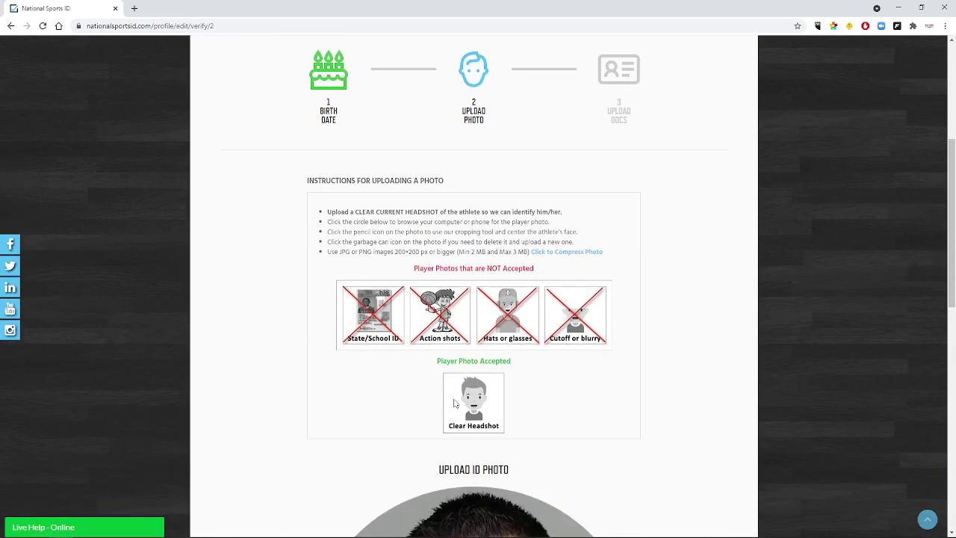
scroll(304, 331, up, 2)
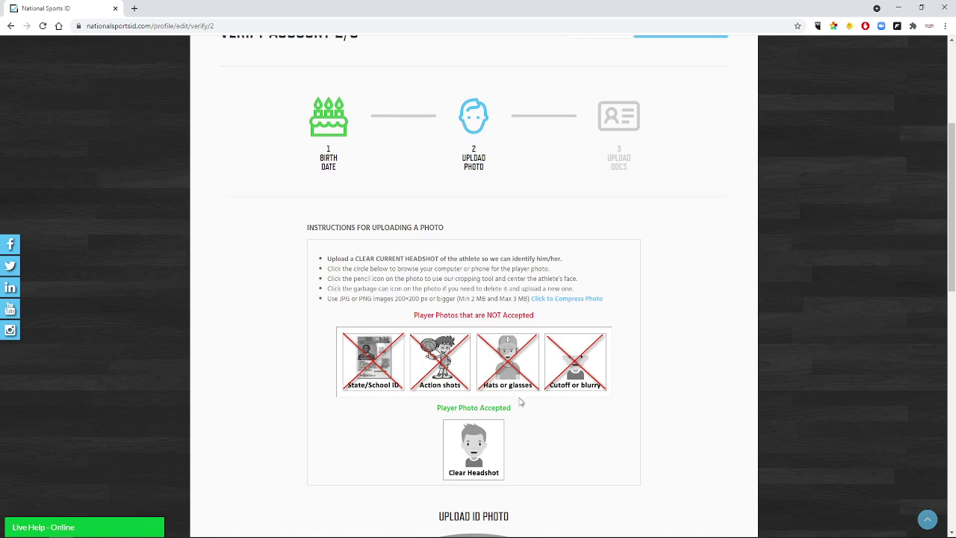
scroll(301, 422, down, 6)
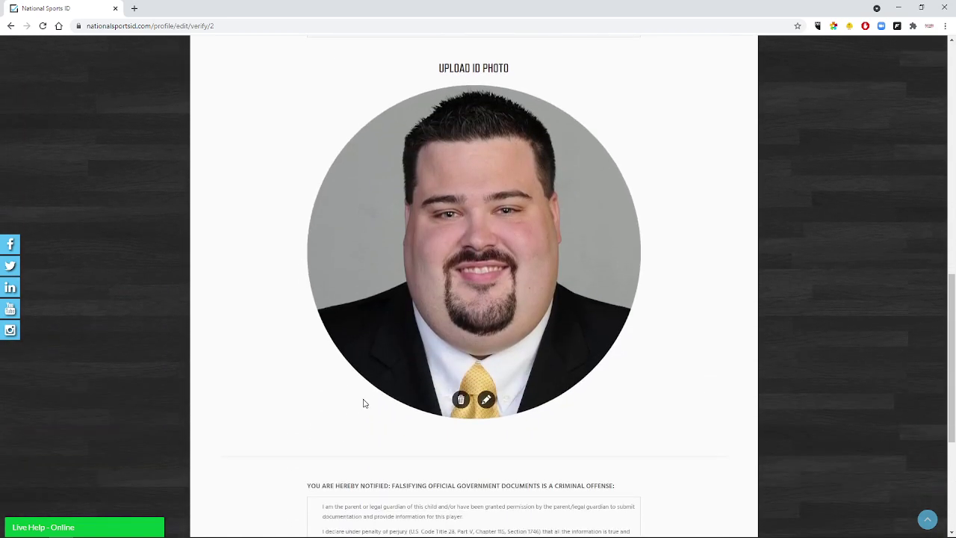
scroll(287, 381, down, 2)
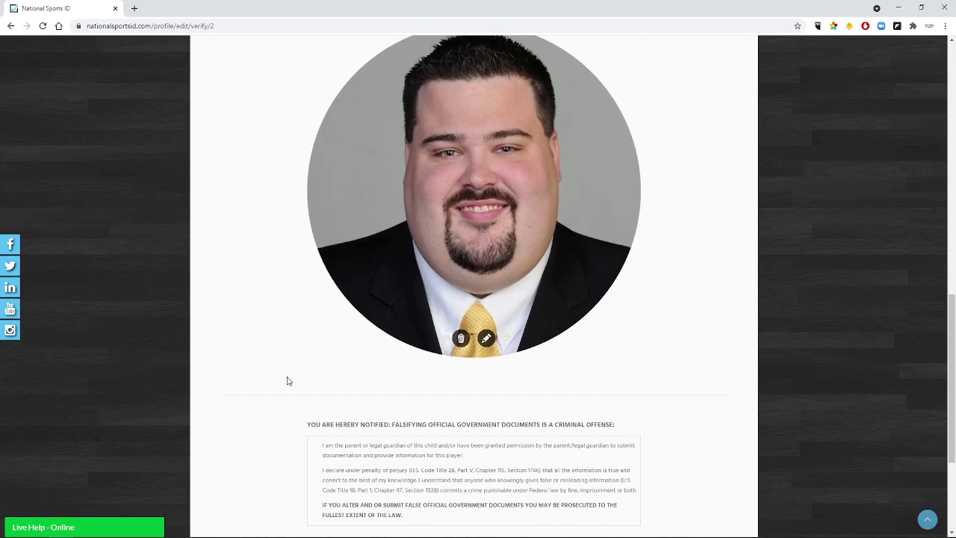
click(476, 479)
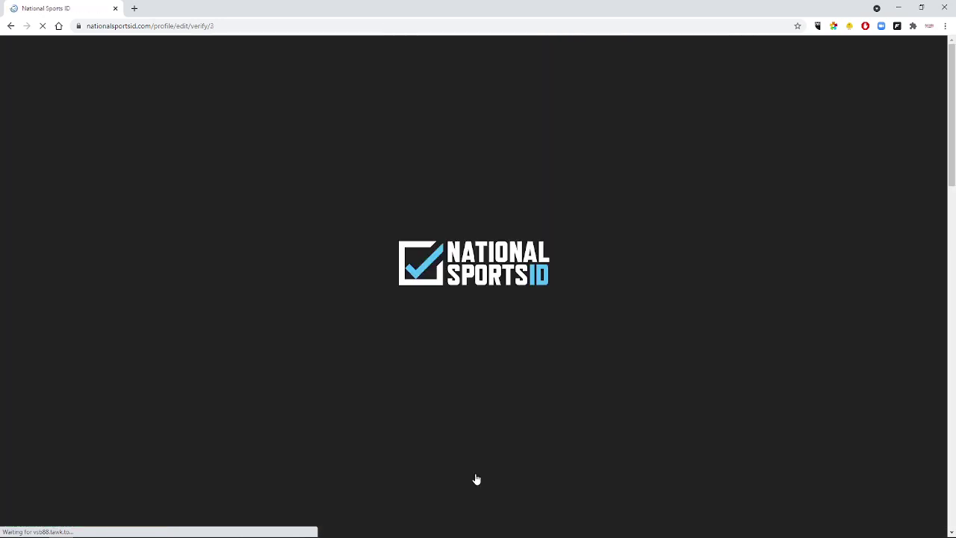
Attach the birth certificate PDF as the athlete's proof-of-age document.
scroll(235, 344, down, 4)
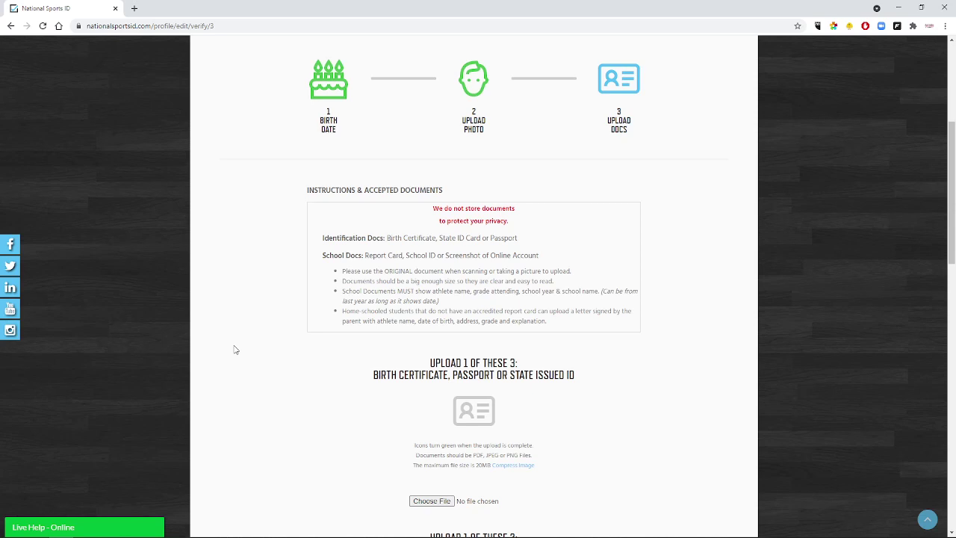
scroll(292, 388, down, 2)
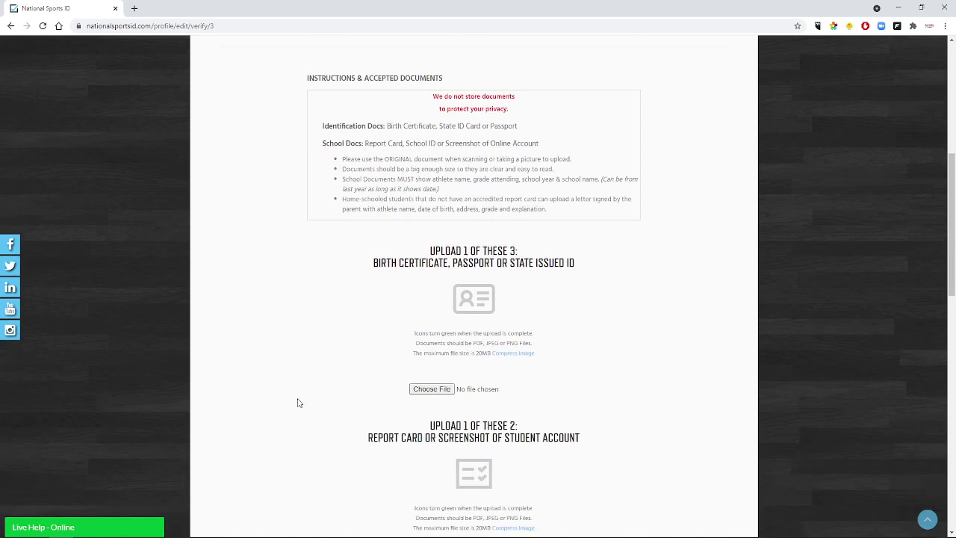
click(416, 378)
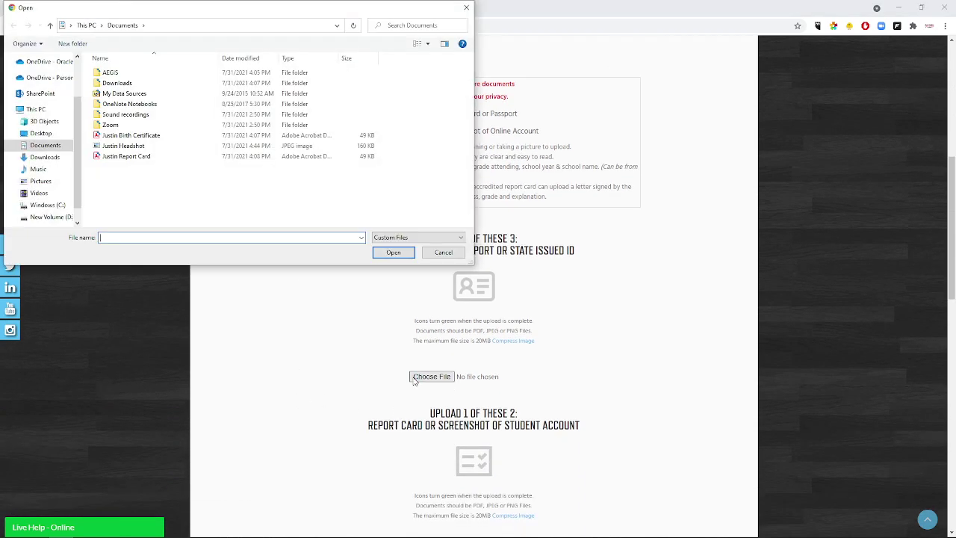
click(129, 135)
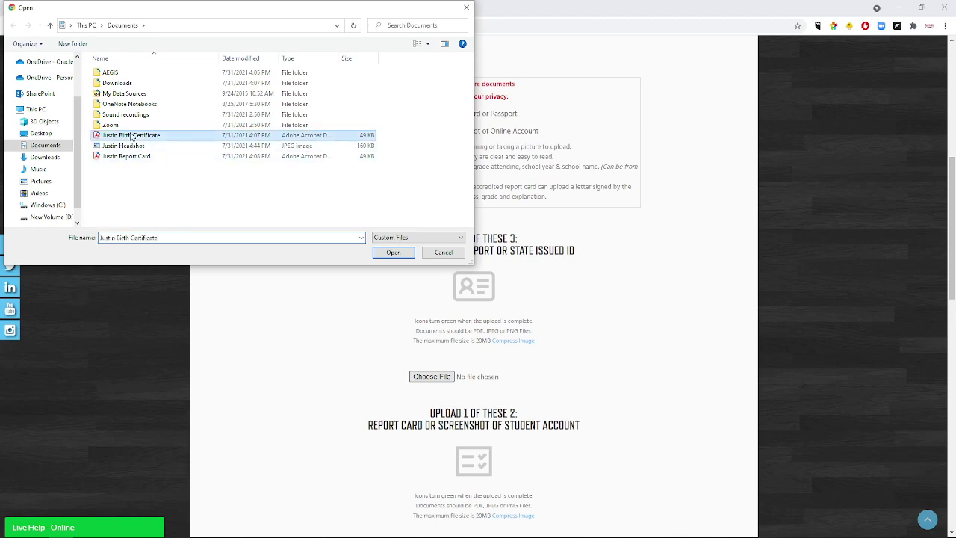
click(394, 254)
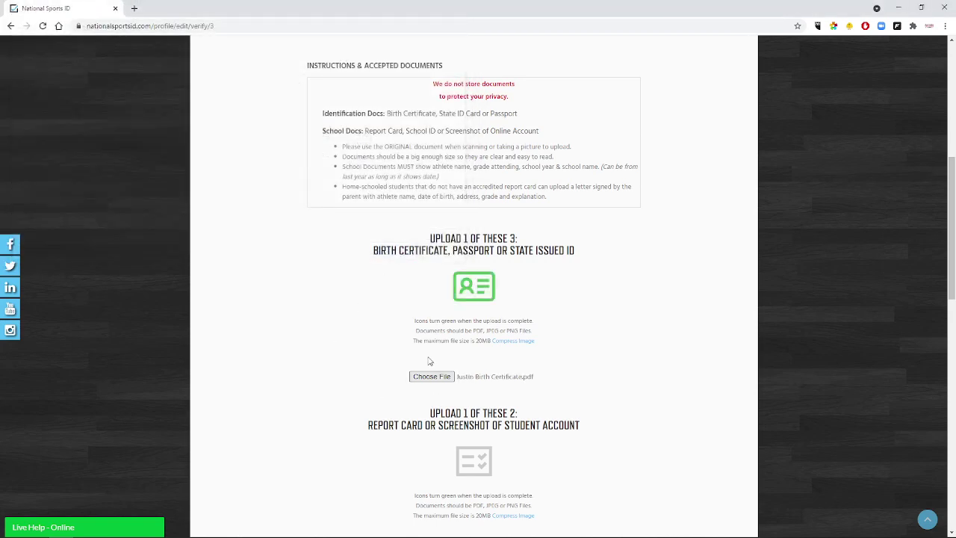
scroll(347, 324, down, 3)
scroll(336, 319, down, 1)
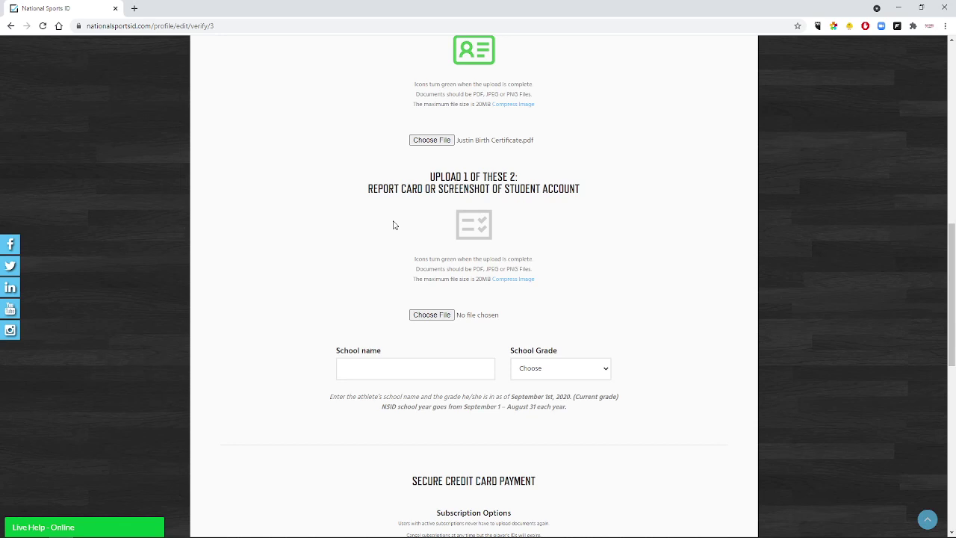
Attach the report card PDF as the school document.
click(442, 315)
click(255, 156)
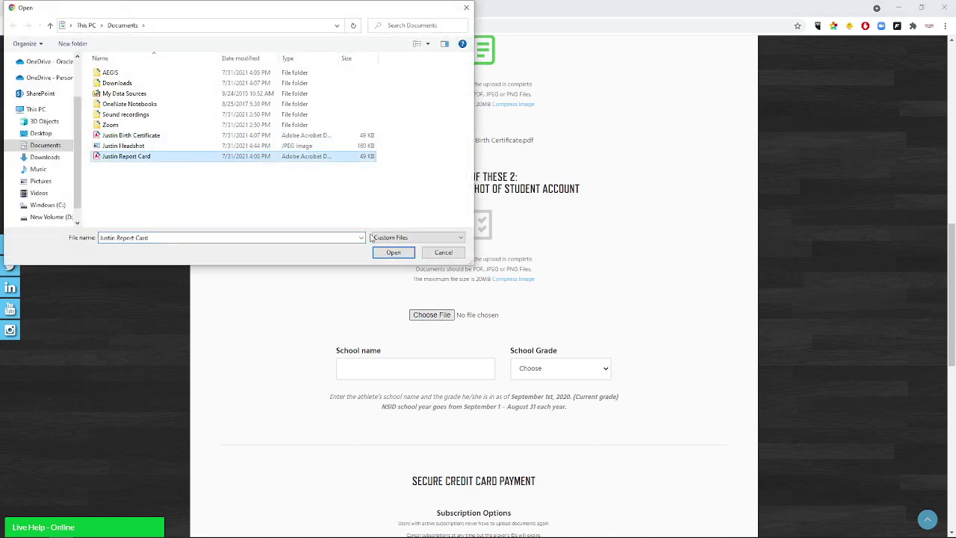
click(392, 252)
Enter 'Meadows School' as the school name and choose the child's school grade.
click(390, 369)
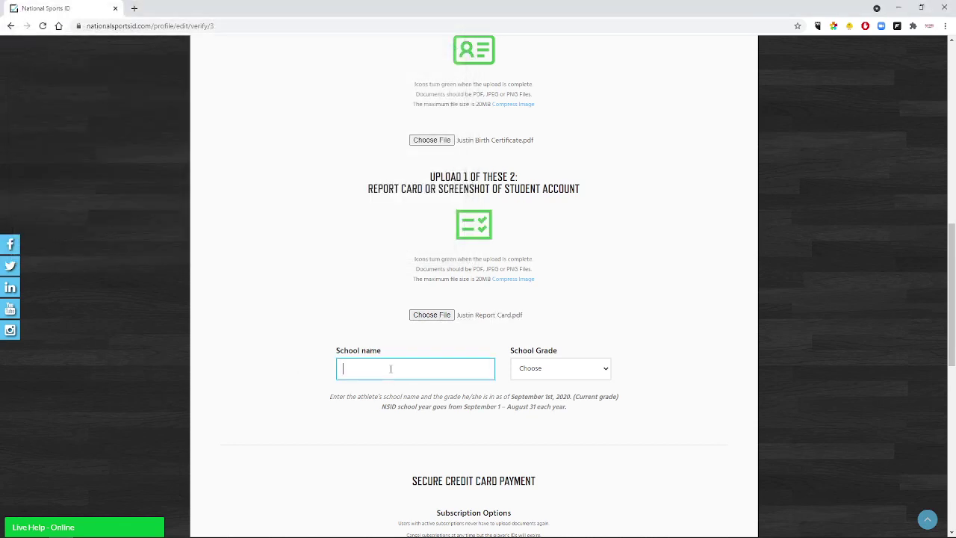
text(Meadows School)
click(527, 379)
click(537, 245)
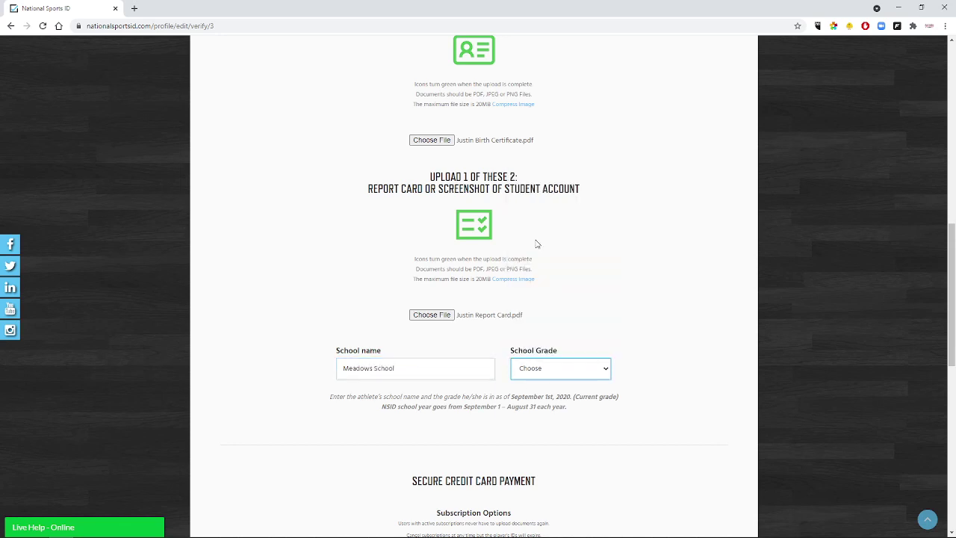
scroll(331, 304, down, 5)
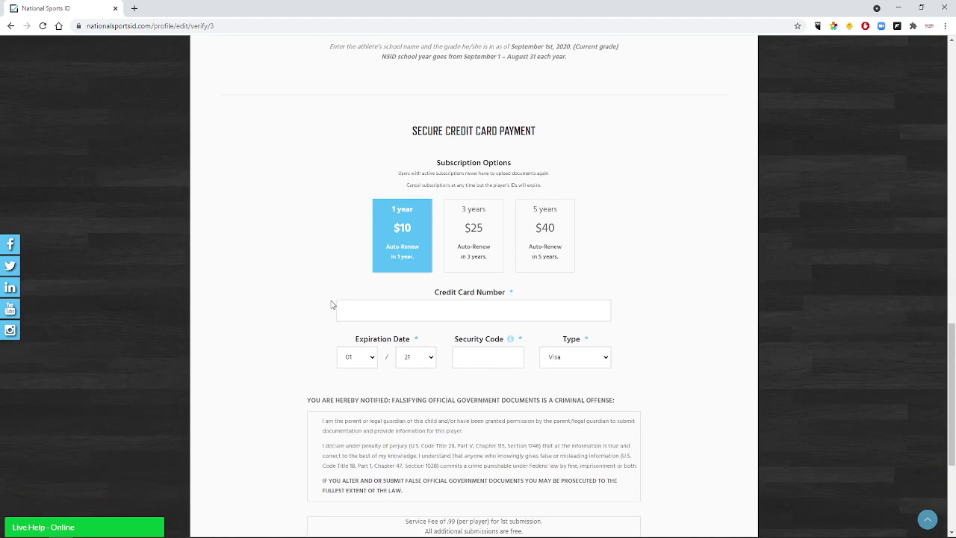
scroll(294, 295, down, 2)
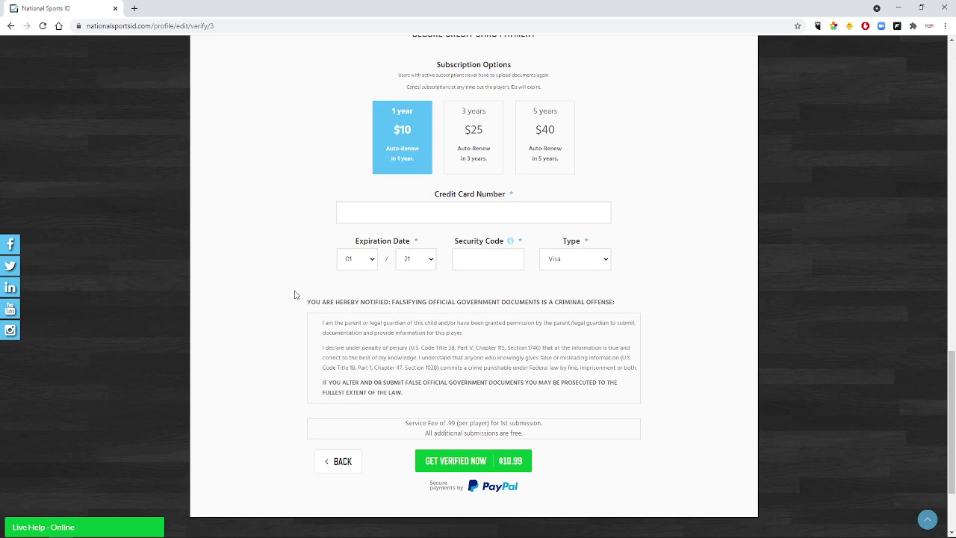
scroll(294, 295, up, 1)
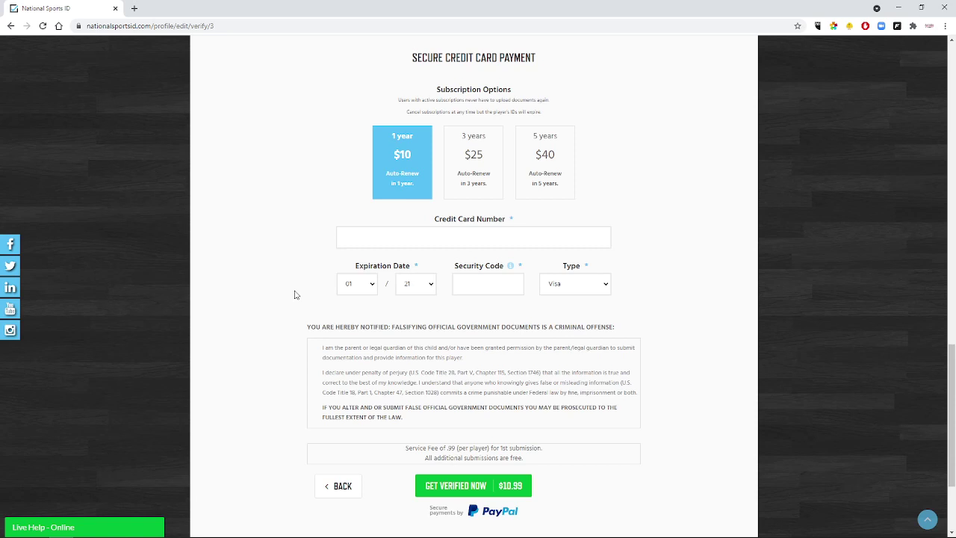
click(360, 240)
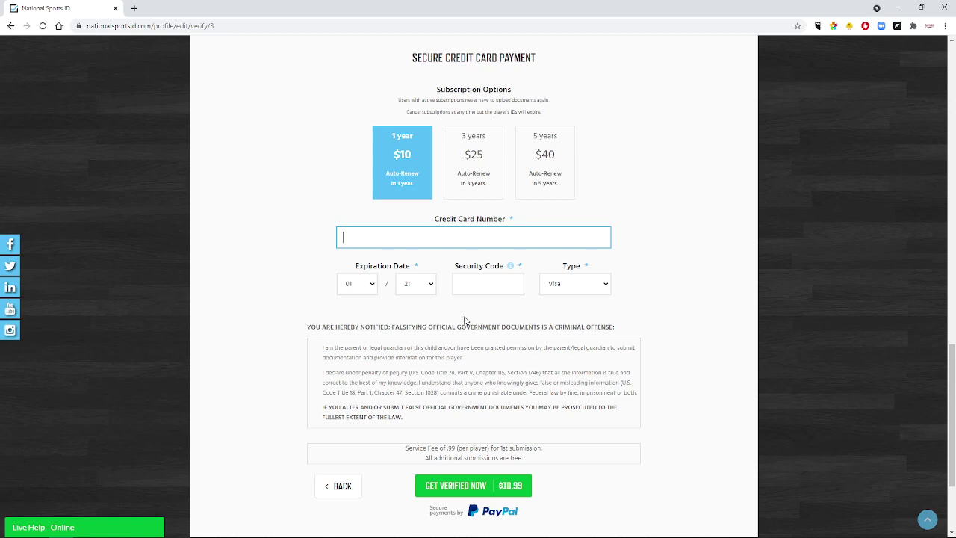
scroll(518, 313, down, 1)
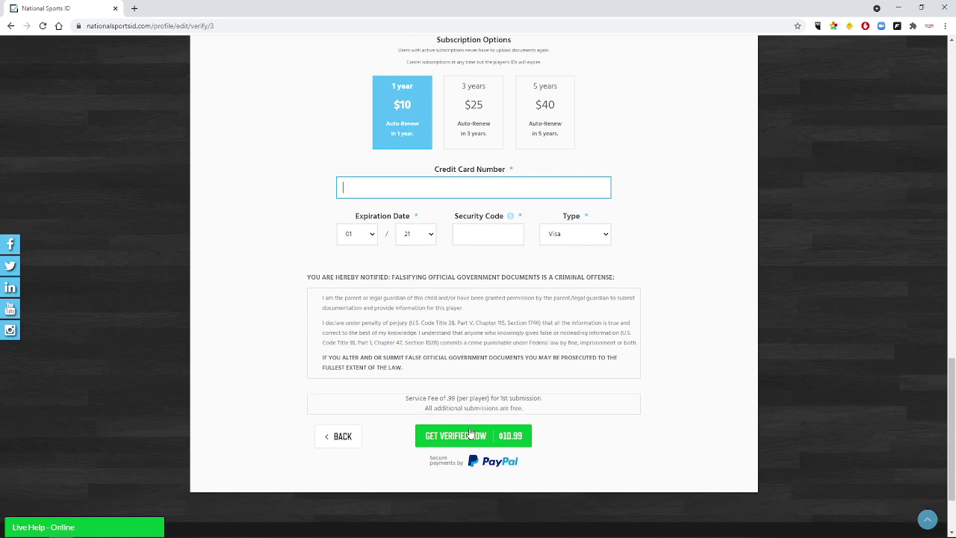